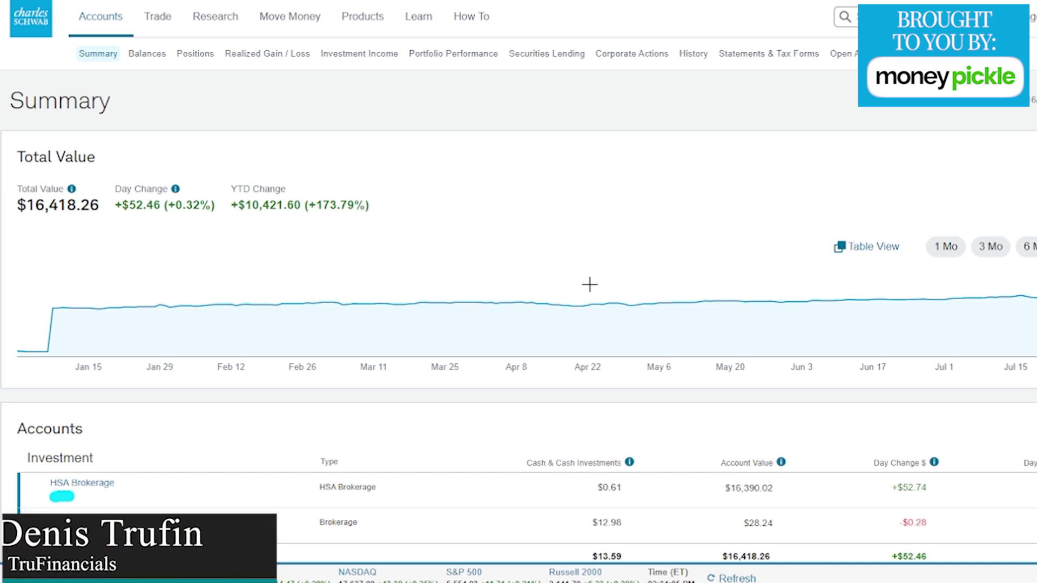
Review the Summary page showing $16,418.26 across the HSA Brokerage and Individual accounts
left_click_drag(36, 53, 169, 222)
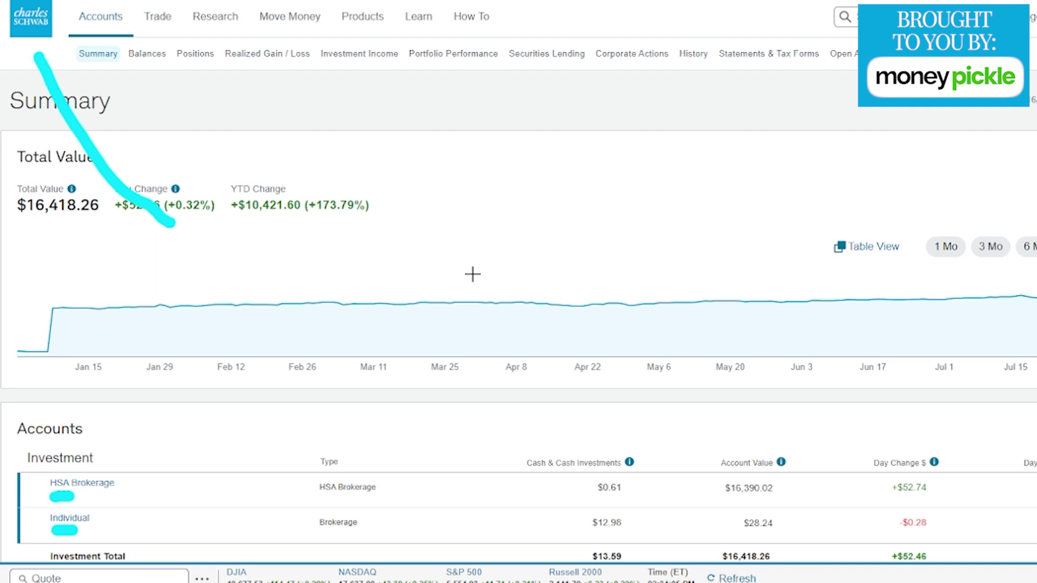
mouse_move(69, 2)
left_mouse_down()
mouse_move(68, 37)
mouse_move(148, 37)
mouse_move(87, 3)
mouse_move(43, 2)
left_mouse_up()
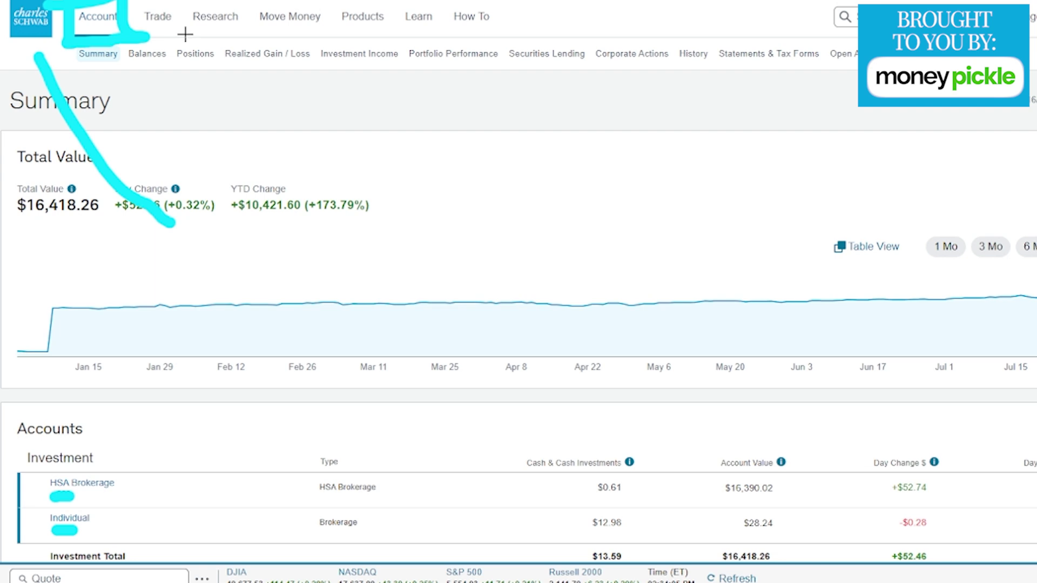
left_click_drag(281, 30, 282, 112)
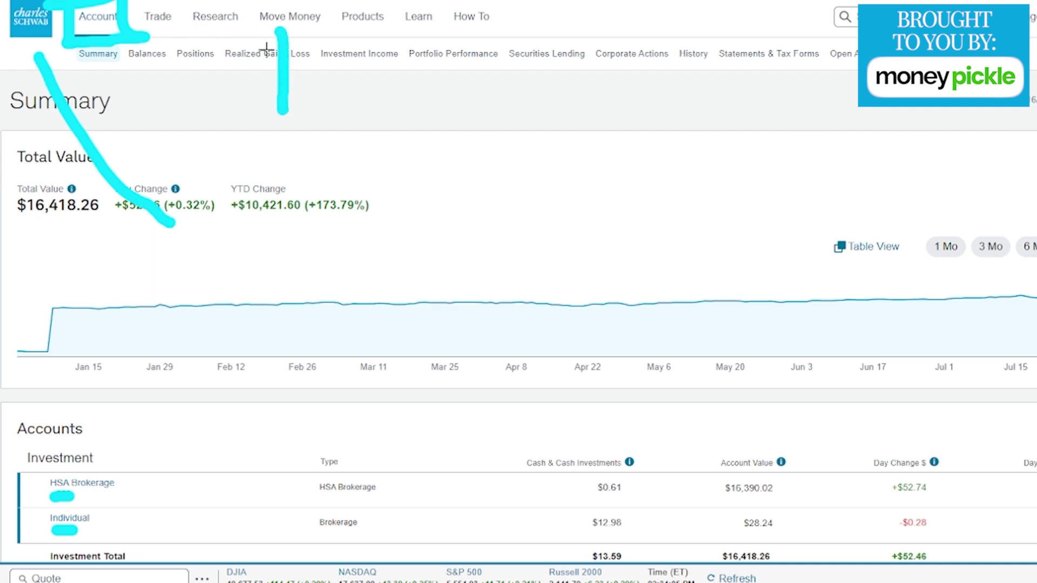
mouse_move(262, 49)
left_mouse_down()
mouse_move(276, 27)
mouse_move(303, 60)
left_mouse_up()
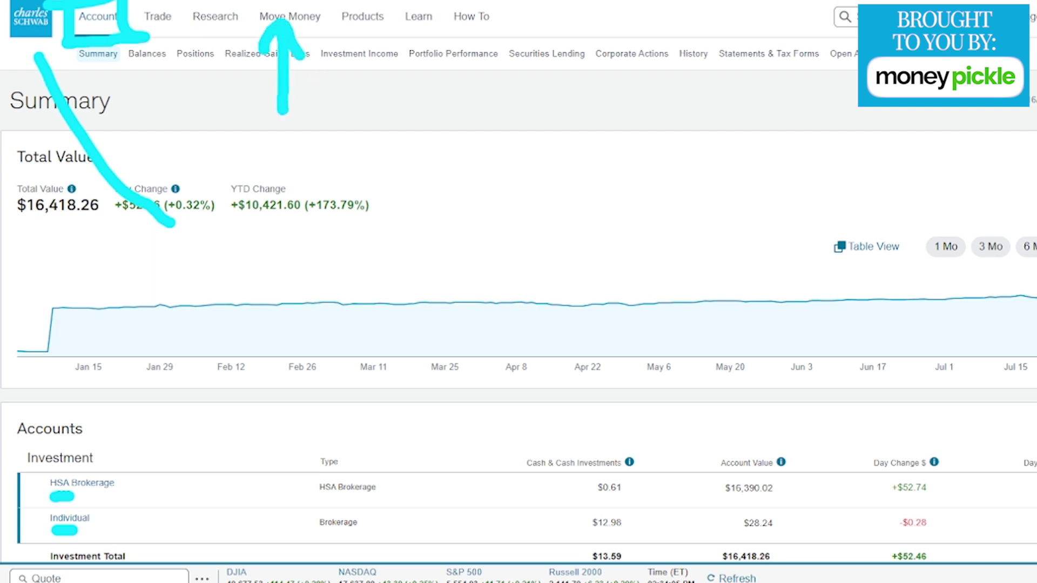
key("Escape")
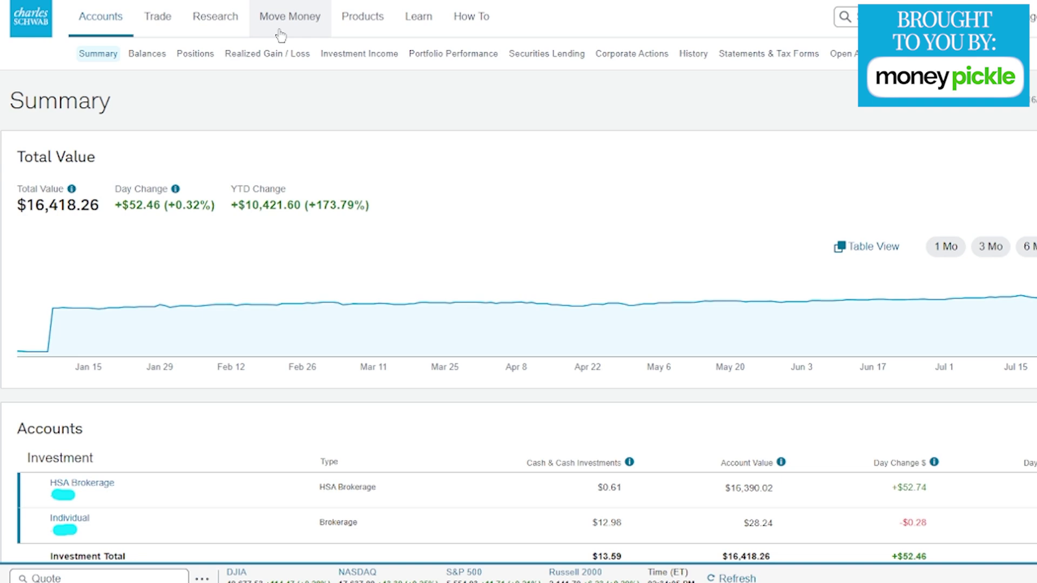
Bring up the Move Money menu listing Transfers & Payments, External Accounts and Pay Bills
left_click(286, 24)
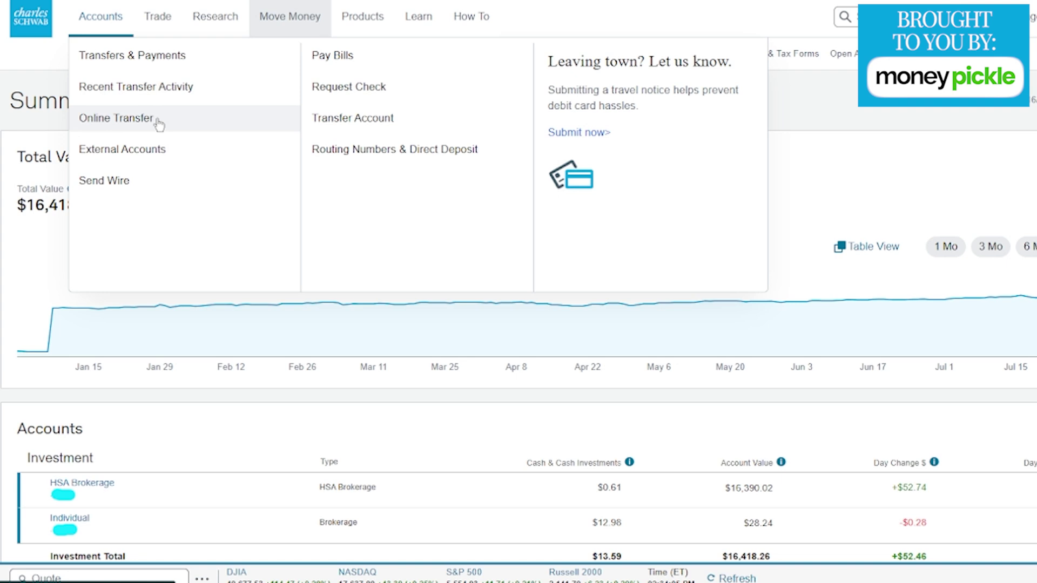
left_click(136, 156)
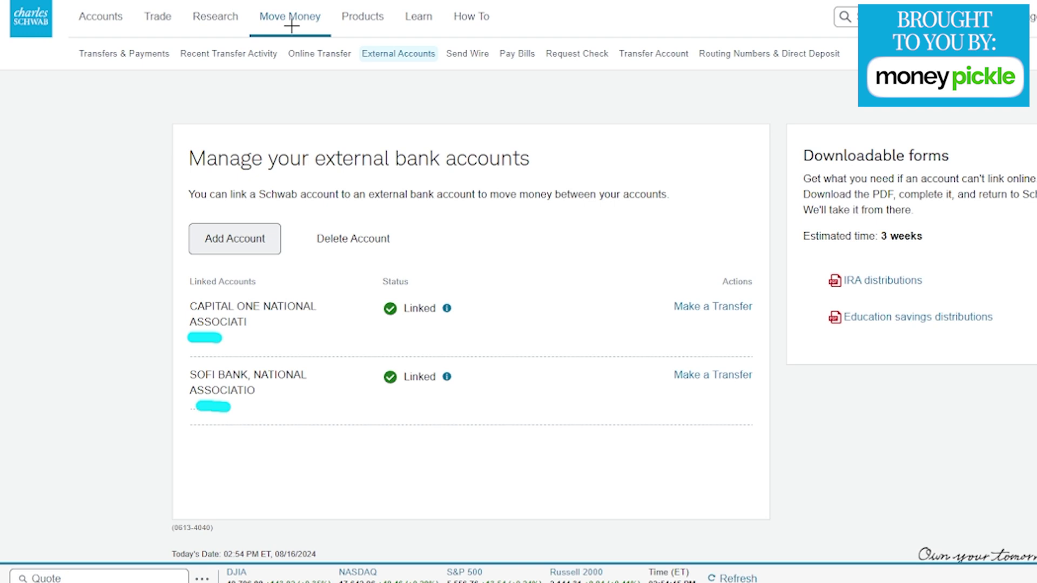
left_click_drag(286, 25, 376, 39)
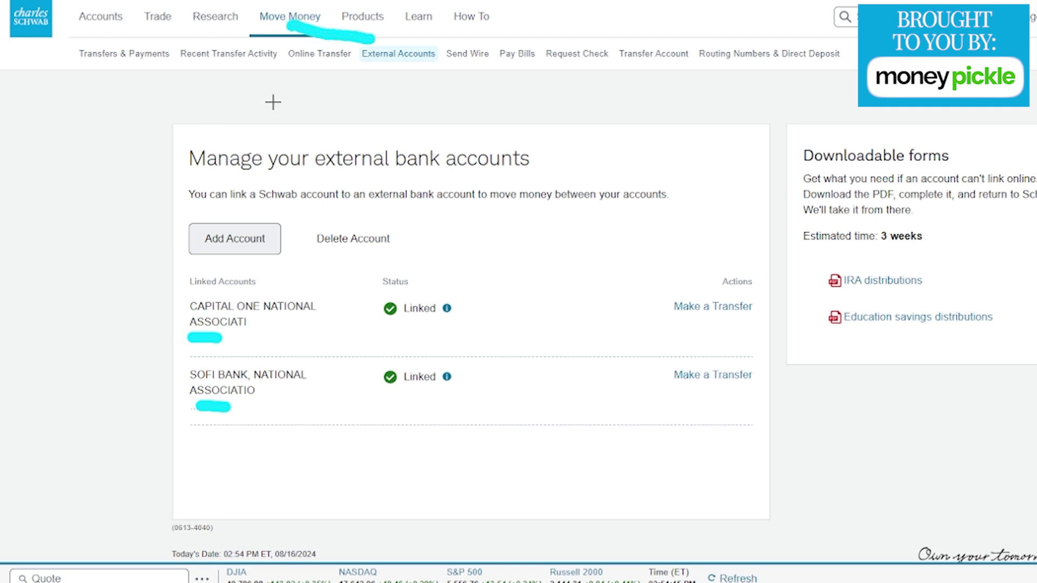
mouse_move(276, 102)
left_mouse_down()
mouse_move(151, 147)
mouse_move(145, 193)
left_mouse_up()
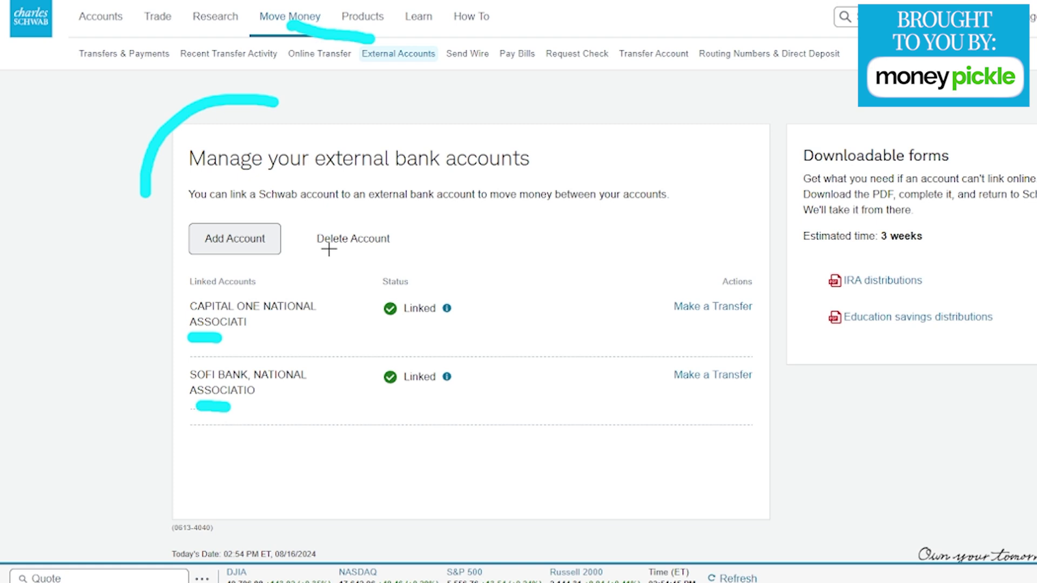
mouse_move(207, 201)
left_mouse_down()
mouse_move(162, 226)
mouse_move(208, 272)
mouse_move(293, 230)
mouse_move(174, 199)
left_mouse_up()
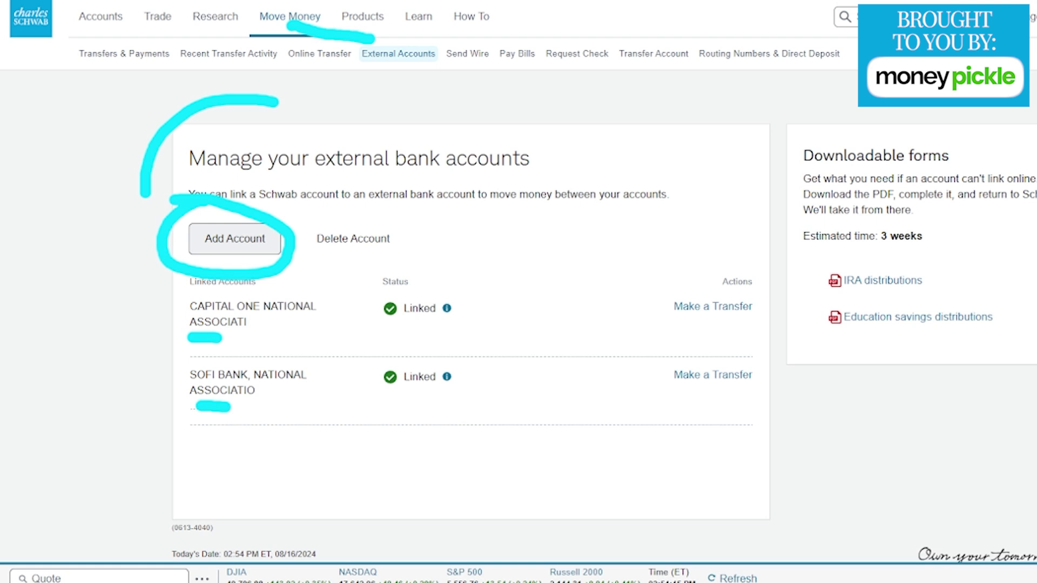
Begin Add Account and choose Individual in the Select Account dropdown
left_click(235, 238)
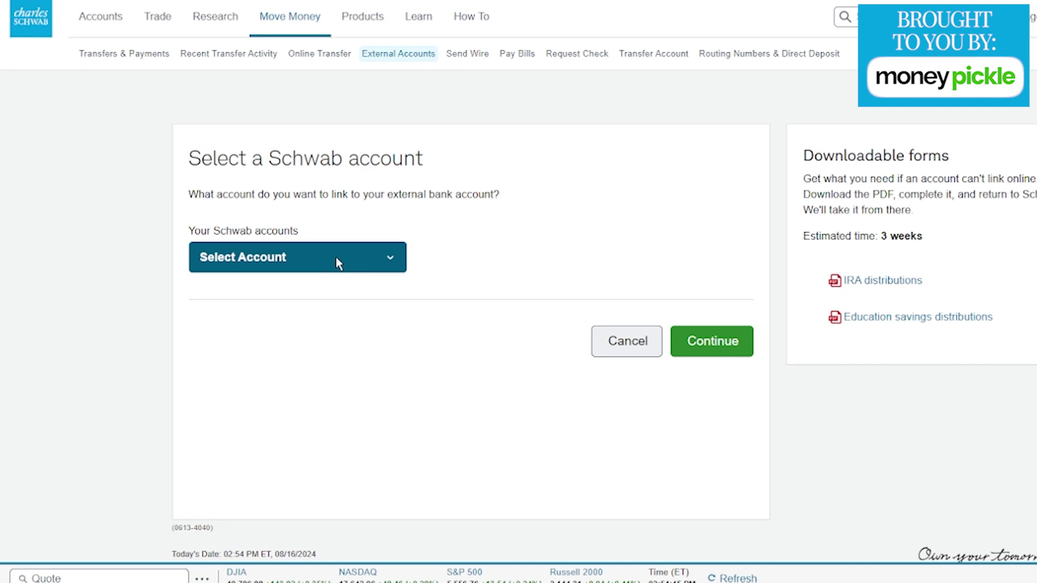
left_click(390, 258)
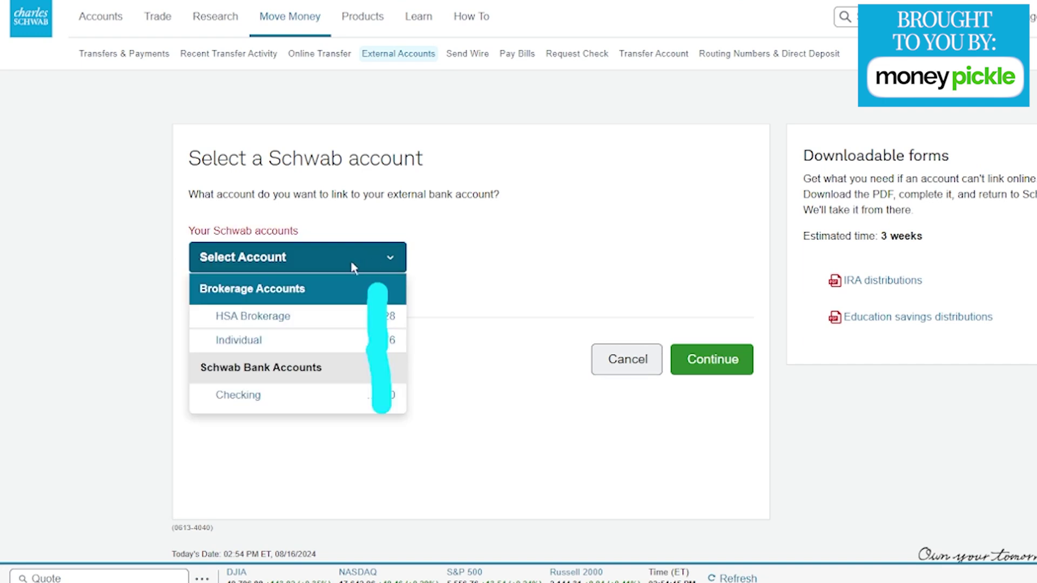
left_click(236, 342)
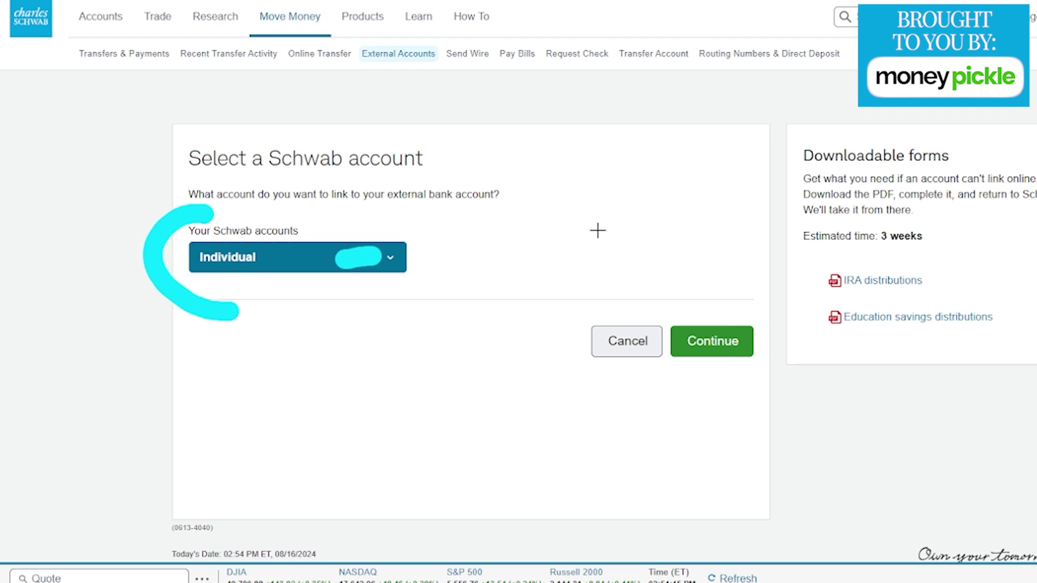
mouse_move(719, 219)
left_mouse_down()
mouse_move(716, 315)
mouse_move(740, 278)
left_mouse_up()
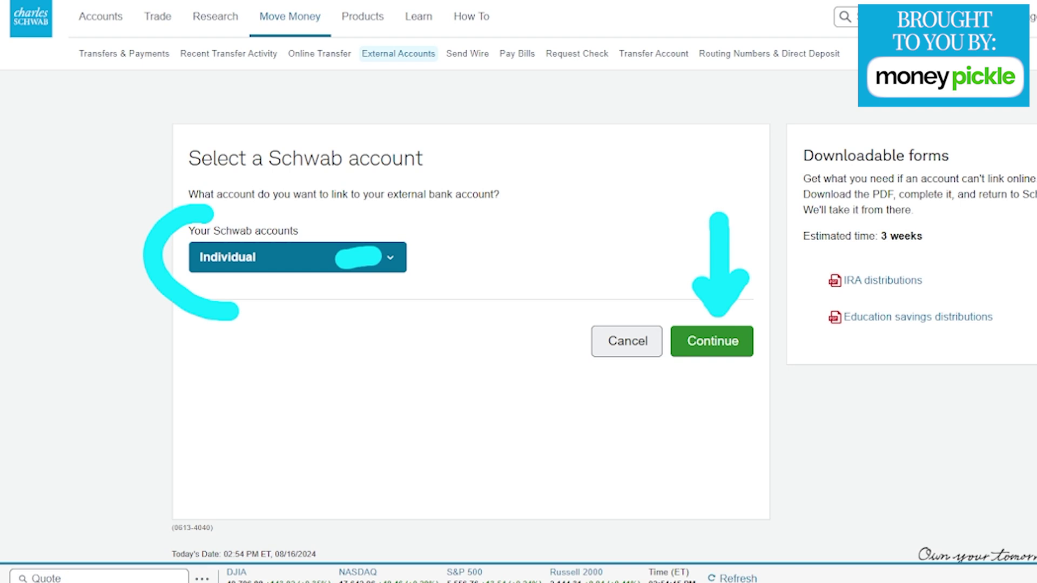
Continue past the notice about trial deposits under $1.00 taking 2-4 days
mouse_move(282, 124)
left_mouse_down()
mouse_move(243, 123)
mouse_move(128, 348)
mouse_move(248, 400)
left_mouse_up()
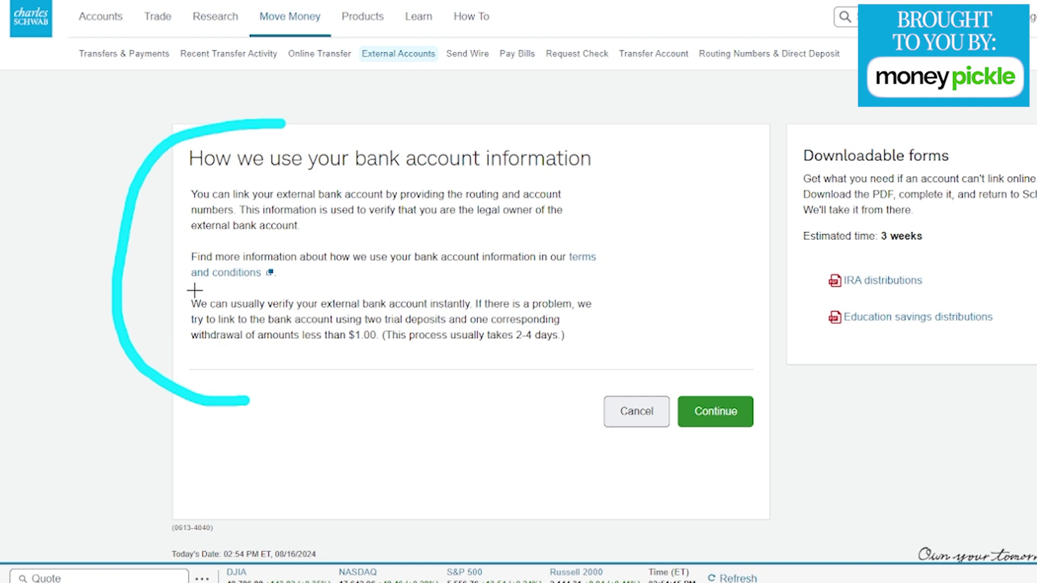
mouse_move(195, 288)
left_mouse_down()
mouse_move(174, 303)
mouse_move(255, 354)
mouse_move(362, 361)
left_mouse_up()
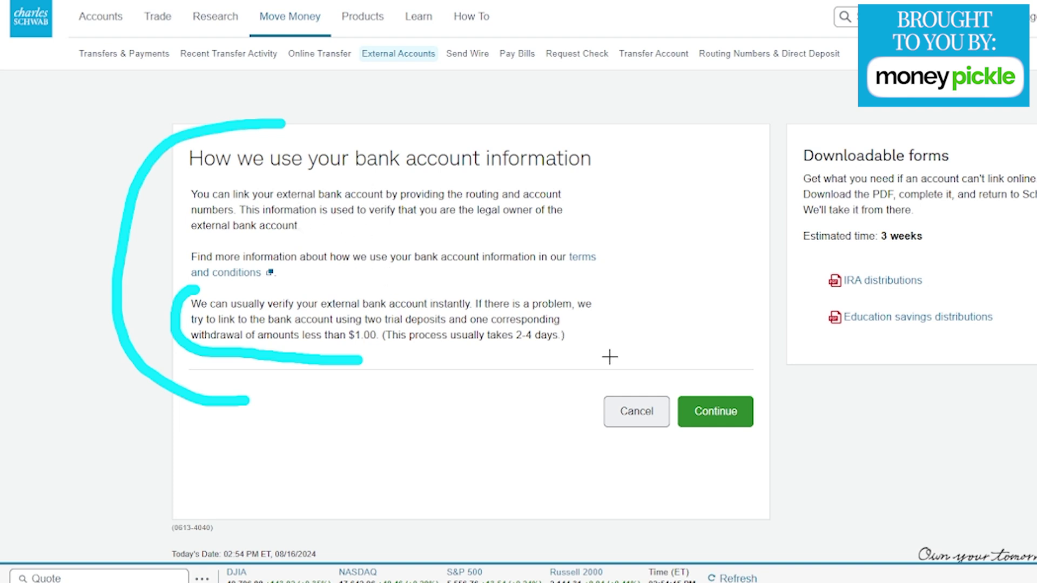
mouse_move(722, 282)
left_mouse_down()
mouse_move(721, 327)
mouse_move(697, 351)
mouse_move(739, 348)
left_mouse_up()
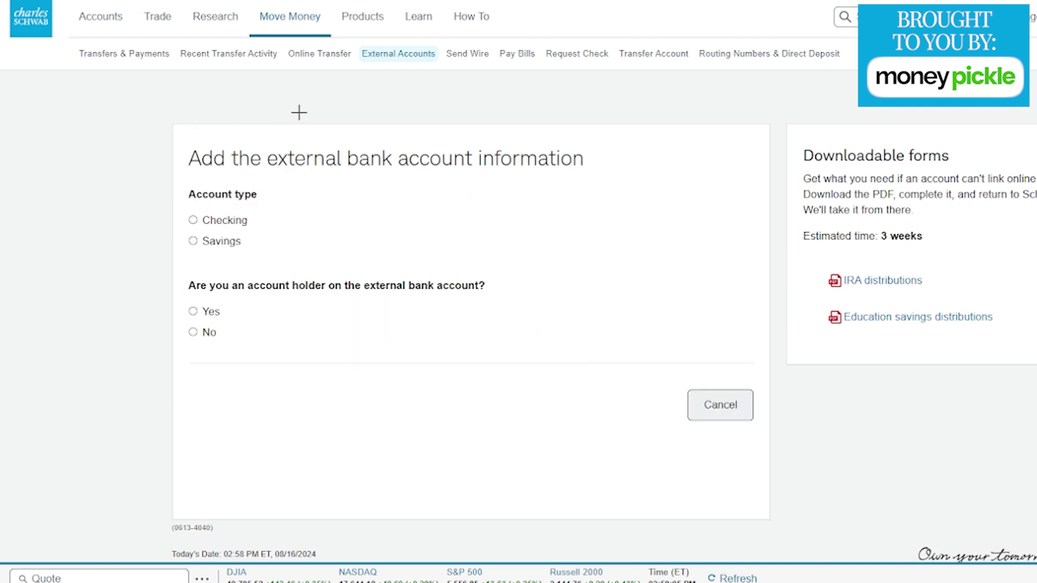
Choose Checking as the account type and Yes for being an account holder
mouse_move(299, 112)
left_mouse_down()
mouse_move(143, 231)
mouse_move(178, 374)
mouse_move(200, 380)
left_mouse_up()
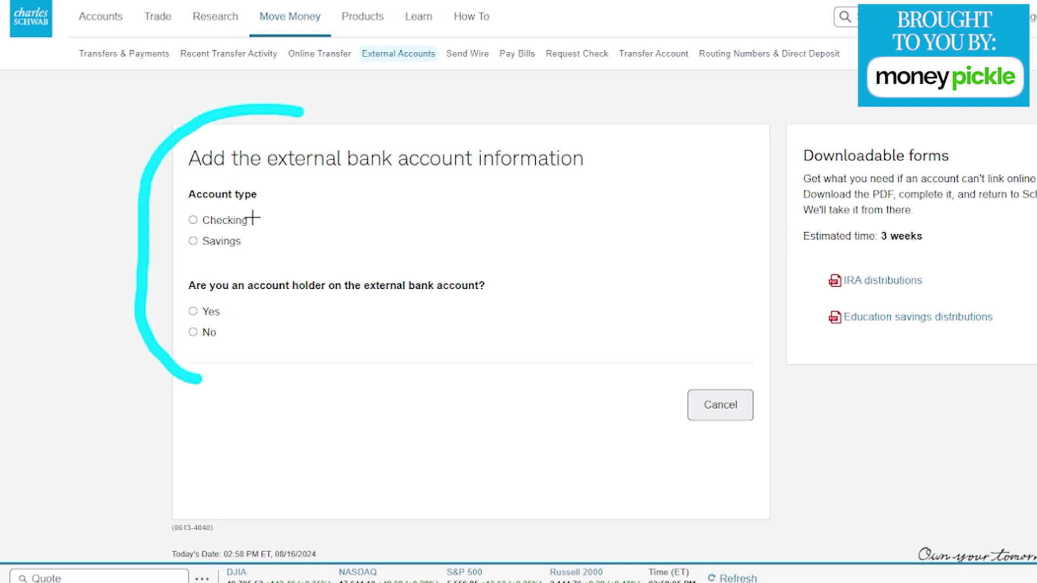
left_click_drag(171, 217, 172, 215)
left_click_drag(181, 308, 152, 296)
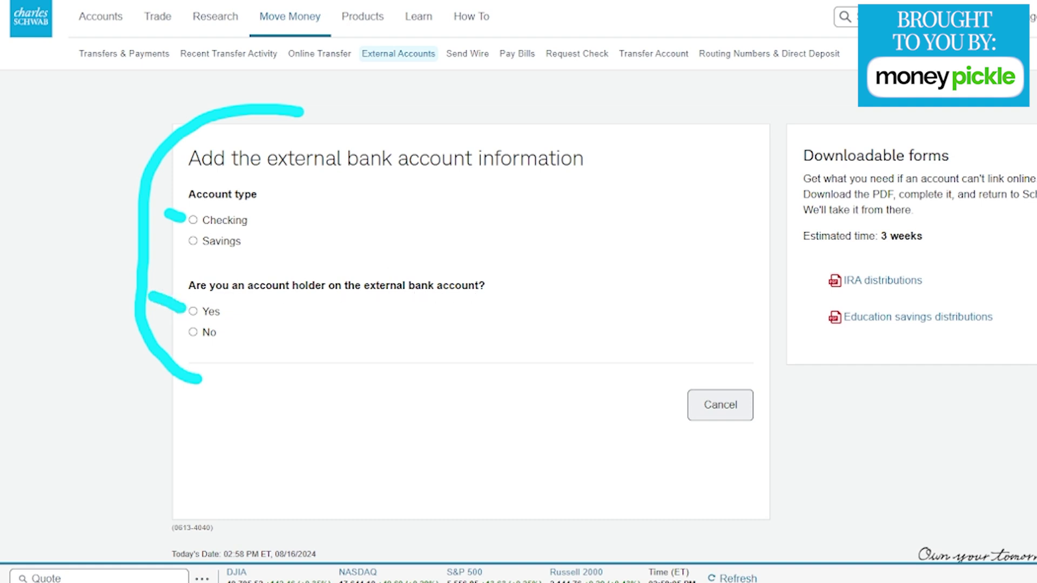
left_click(193, 220)
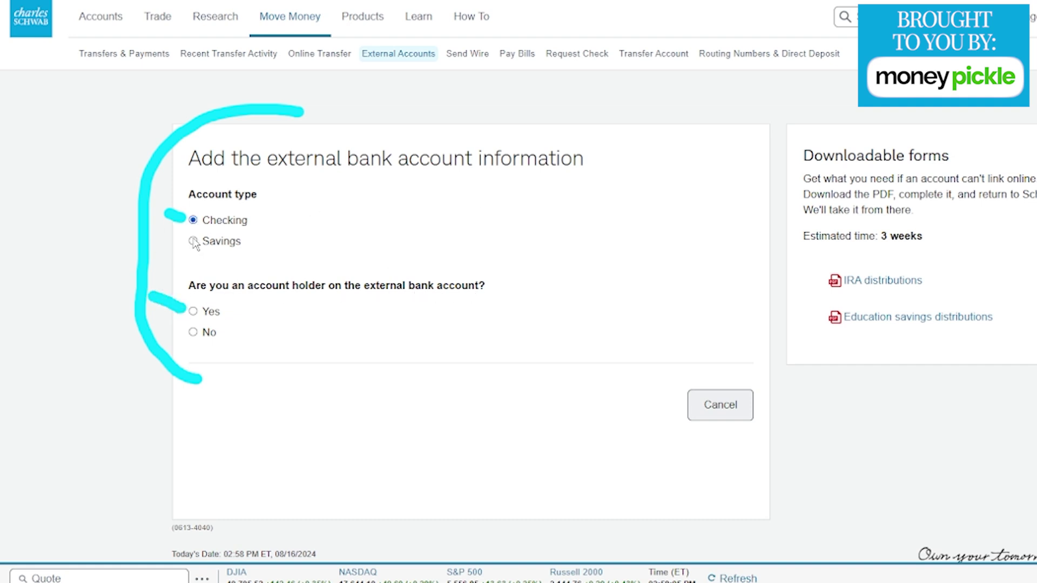
left_click(194, 311)
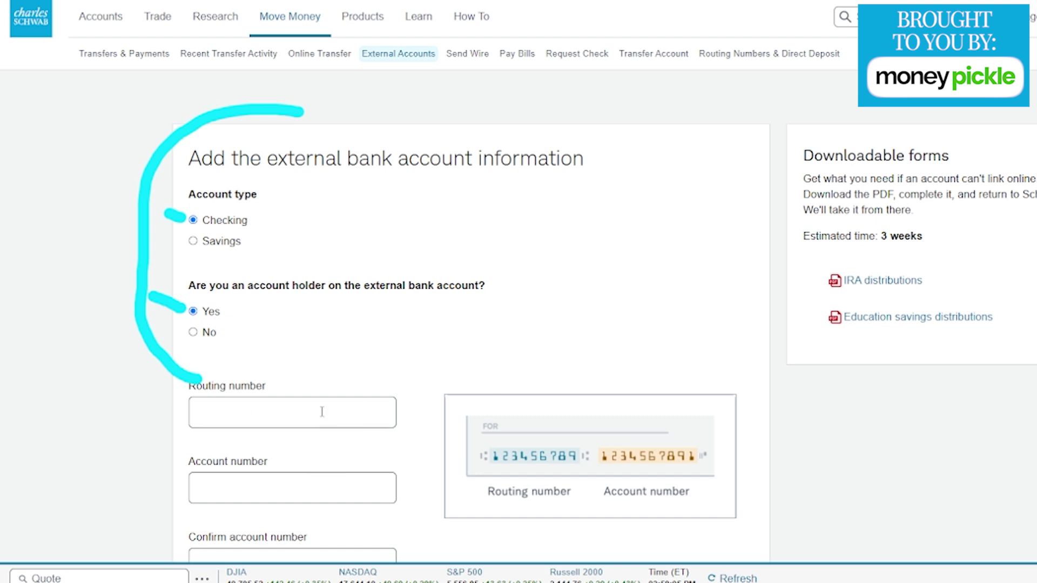
Scroll to the MoneyLink terms and tick I agree to all preceding terms and conditions
scroll(321, 412, "down", 6)
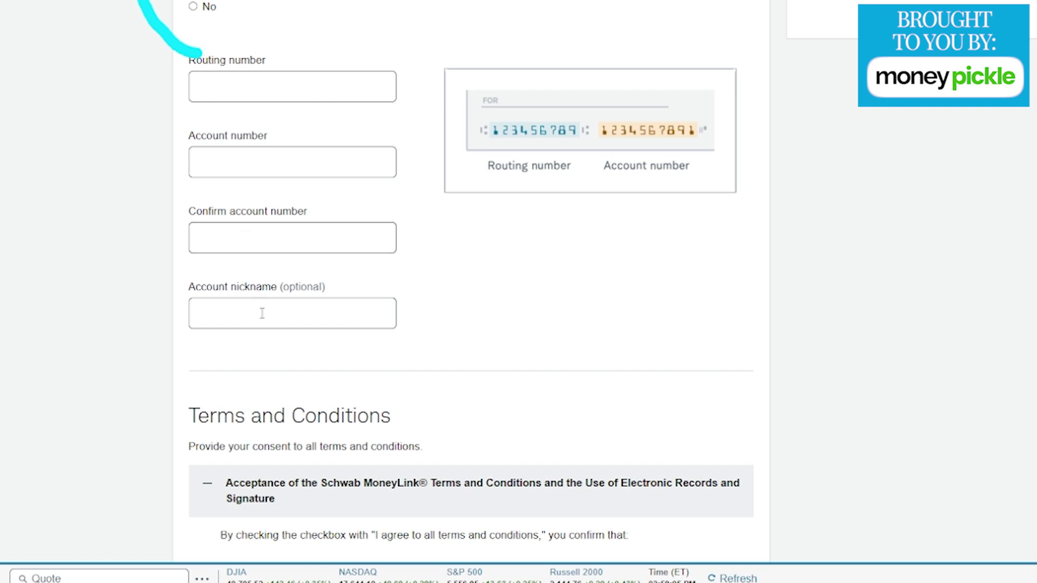
scroll(430, 372, "down", 4)
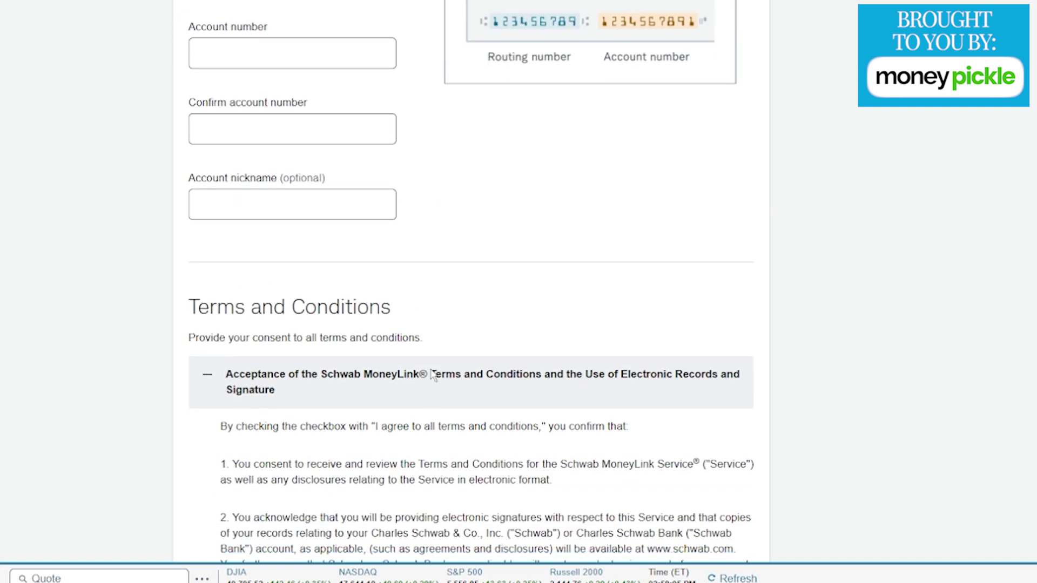
scroll(432, 370, "down", 2)
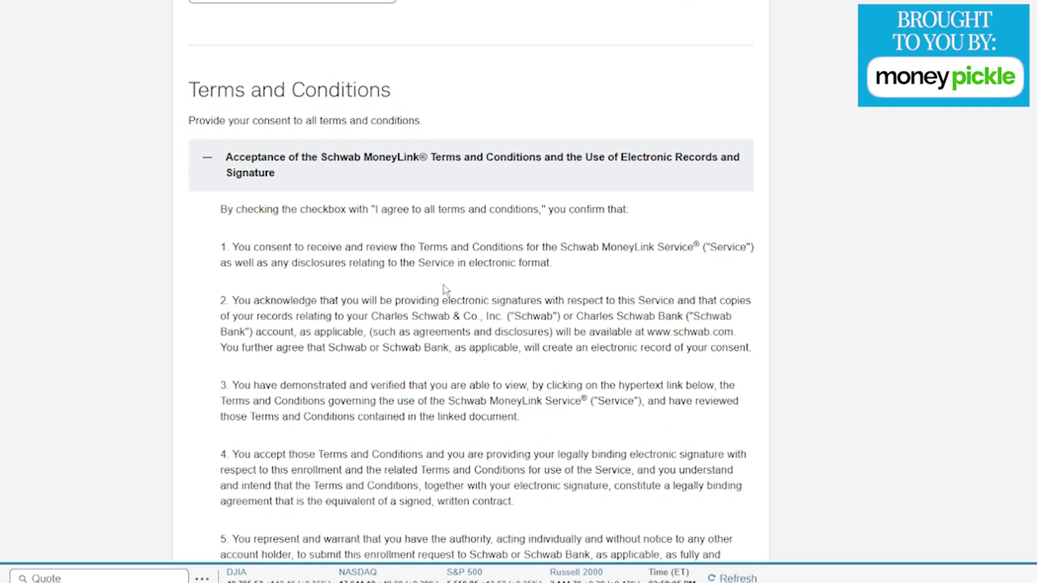
scroll(474, 294, "down", 6)
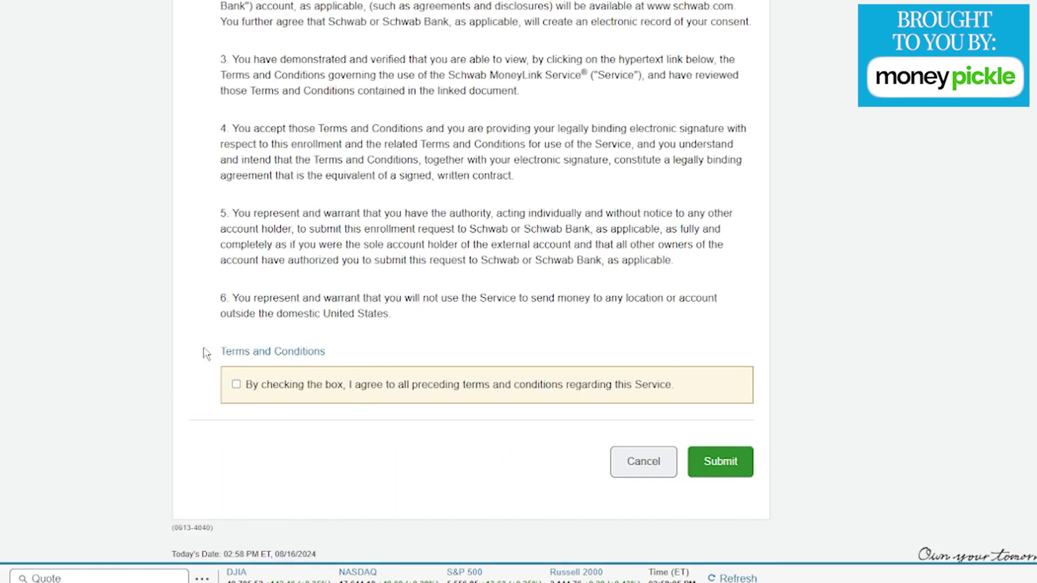
left_click(236, 385)
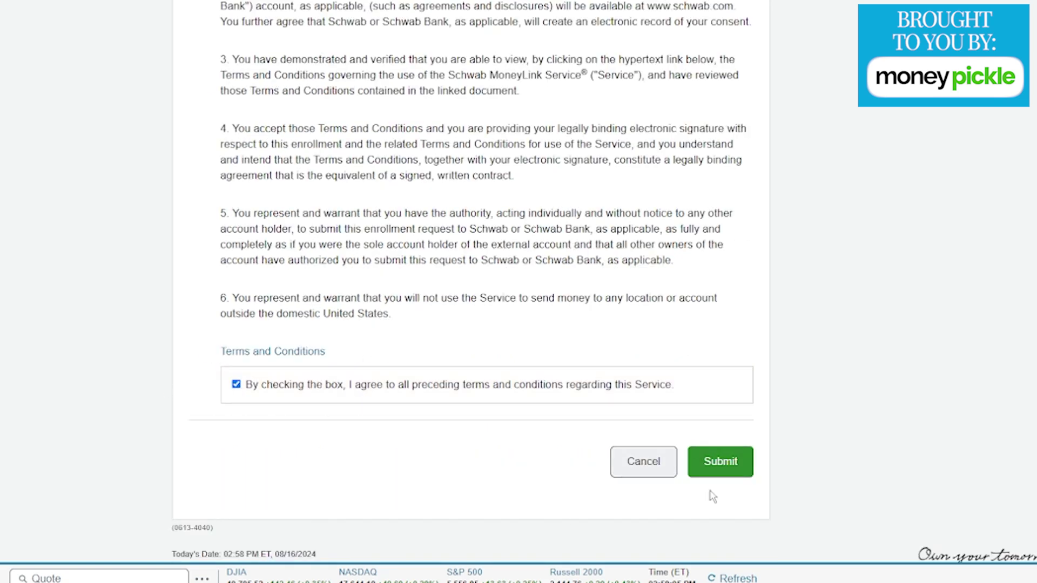
Submit the link request and continue verification, leaving OneWest Bk checking listed as Pending
left_click(721, 462)
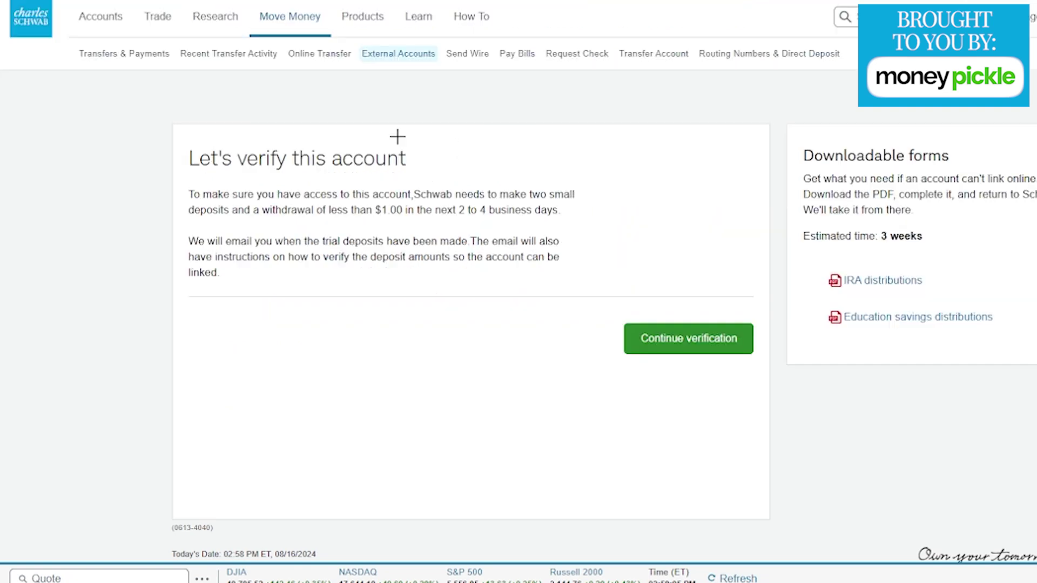
mouse_move(320, 120)
left_mouse_down()
mouse_move(189, 120)
mouse_move(127, 319)
mouse_move(205, 342)
left_mouse_up()
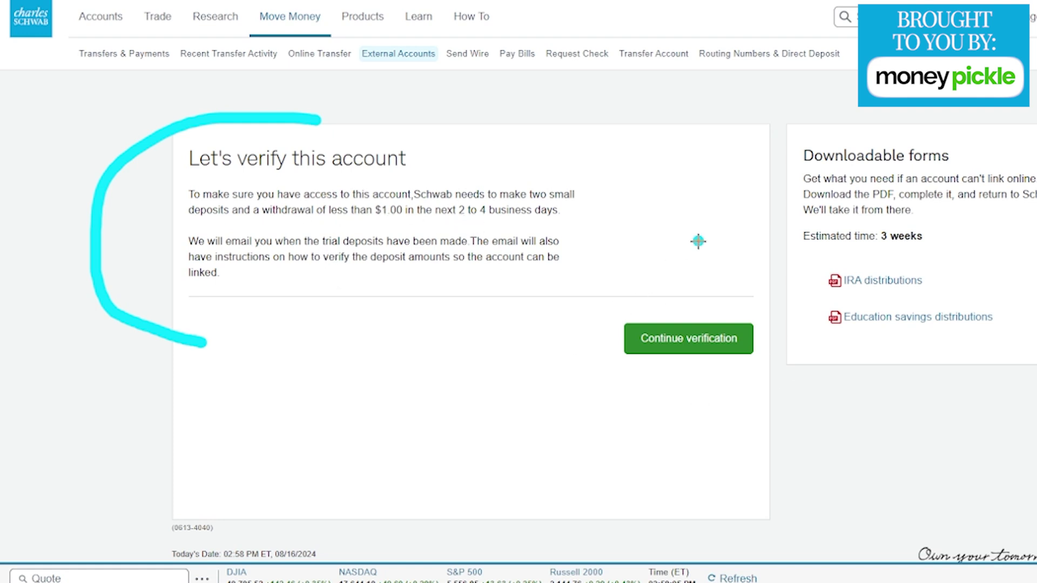
mouse_move(698, 239)
left_mouse_down()
mouse_move(663, 282)
mouse_move(718, 284)
left_mouse_up()
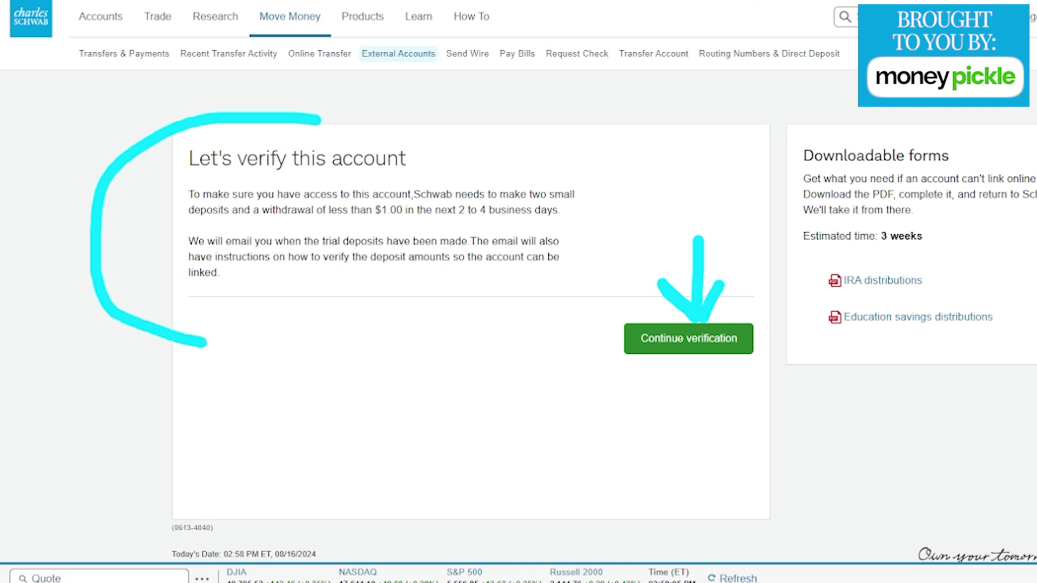
left_click(695, 346)
left_click_drag(169, 248, 109, 248)
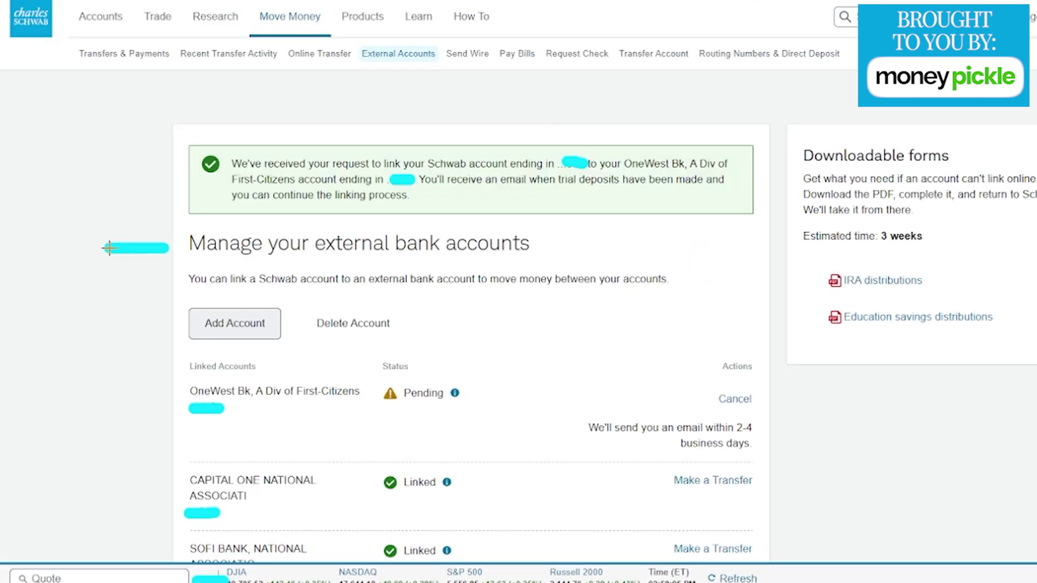
mouse_move(427, 346)
left_mouse_down()
mouse_move(385, 349)
mouse_move(370, 430)
mouse_move(470, 368)
mouse_move(416, 351)
left_mouse_up()
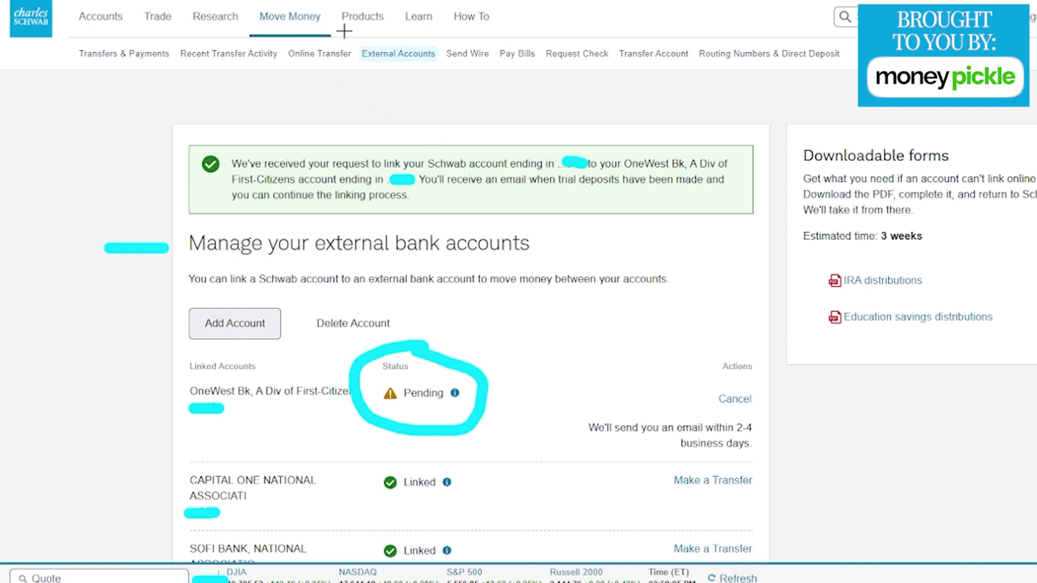
left_click_drag(343, 30, 373, 41)
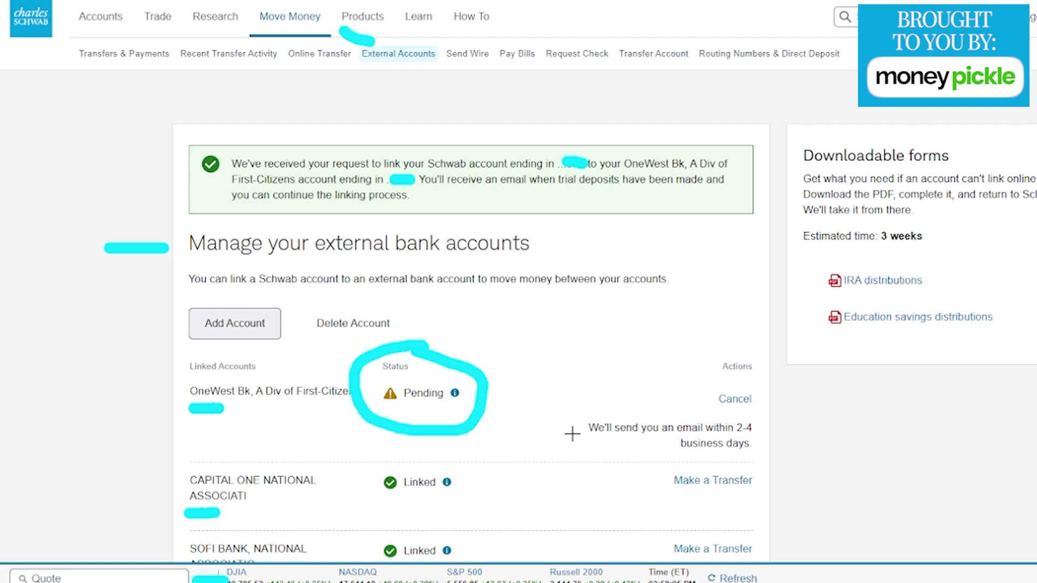